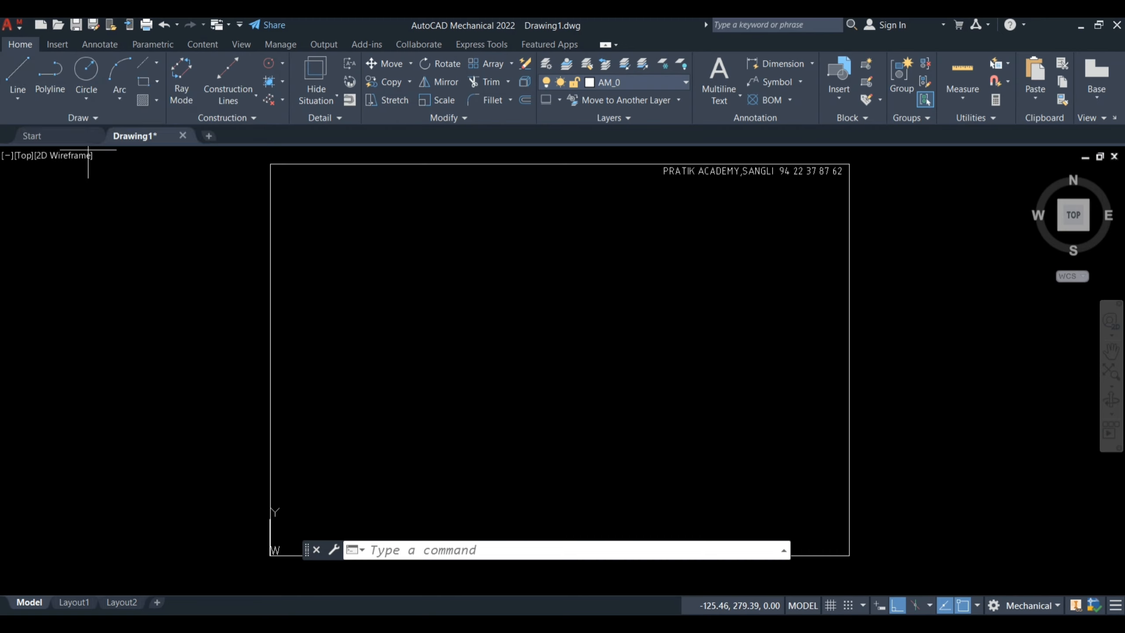
Draw a horizontal line about 101 units long in the upper-left area of the drawing frame.
left_click(18, 75)
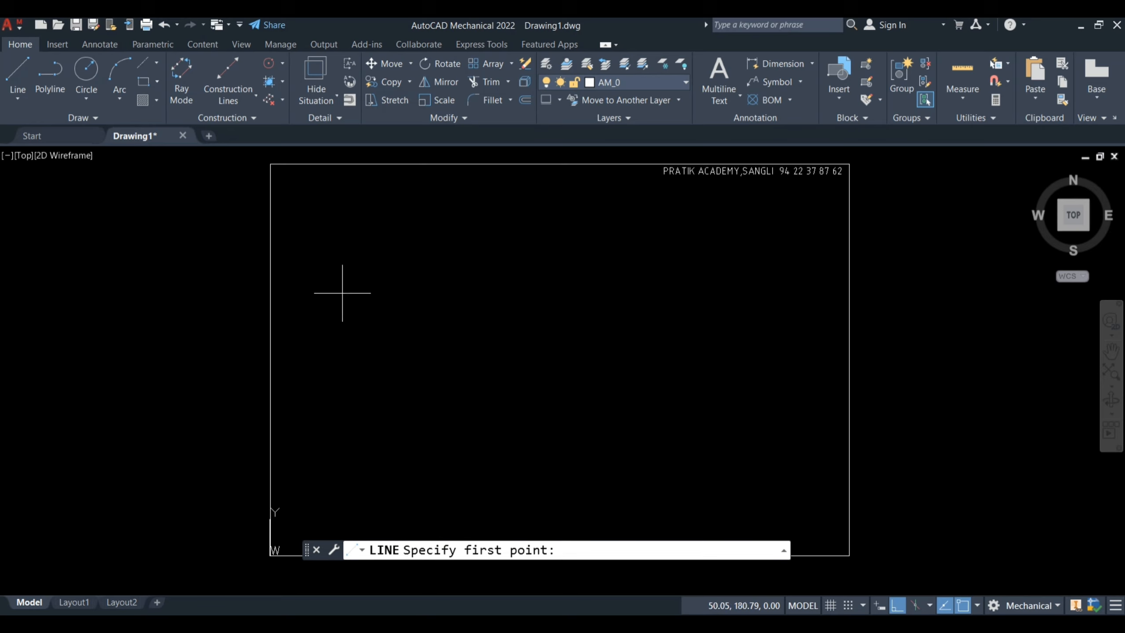
left_click(323, 278)
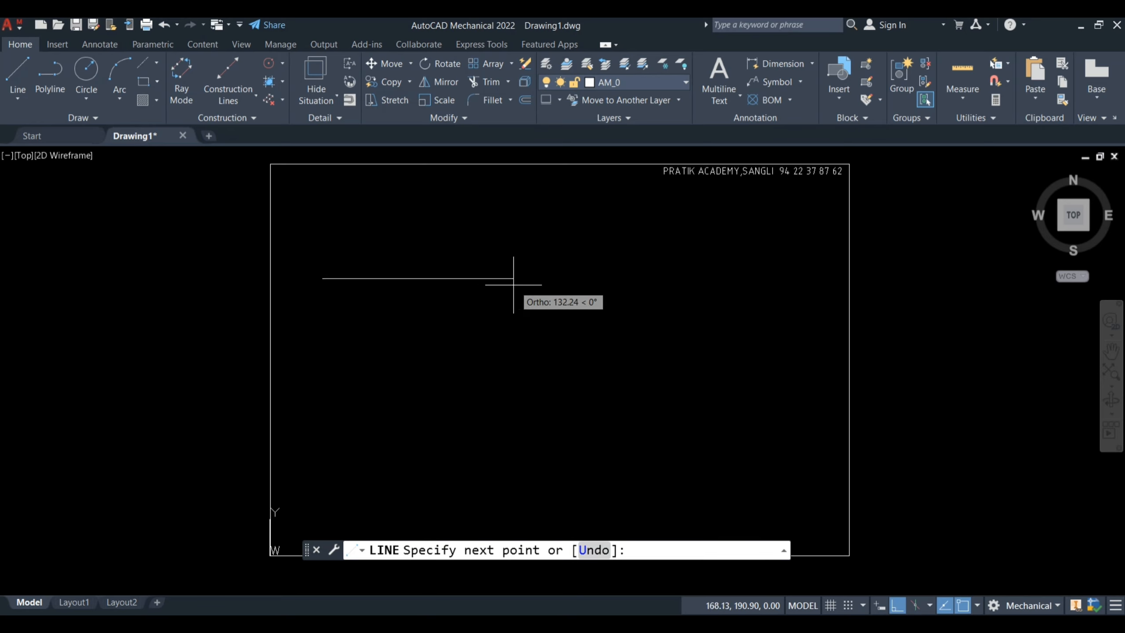
left_click(469, 278)
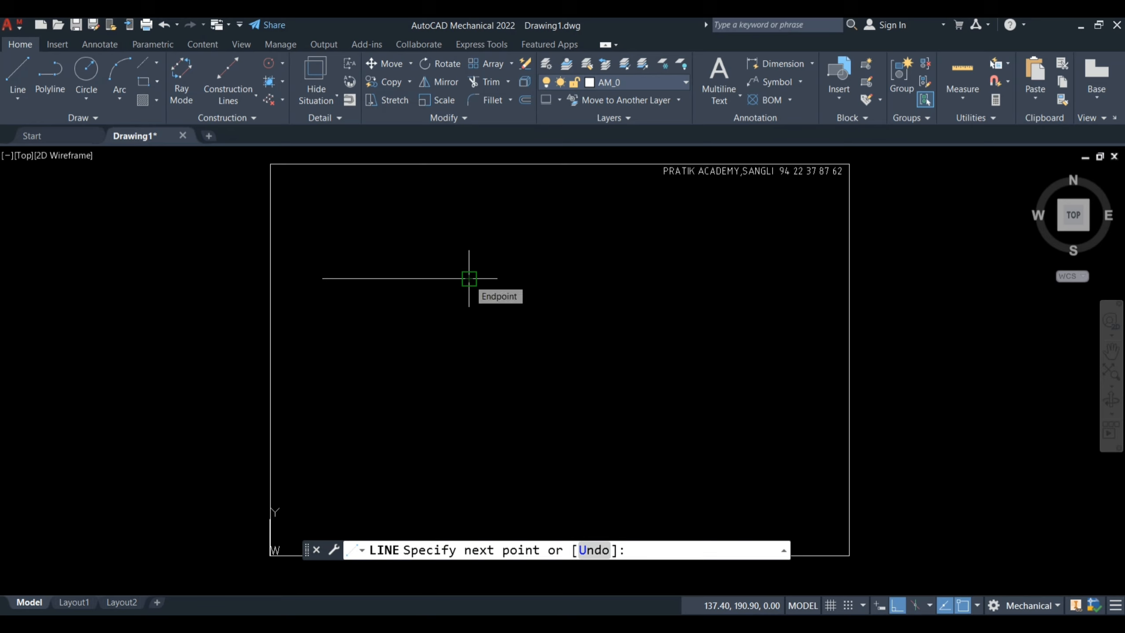
key("Return")
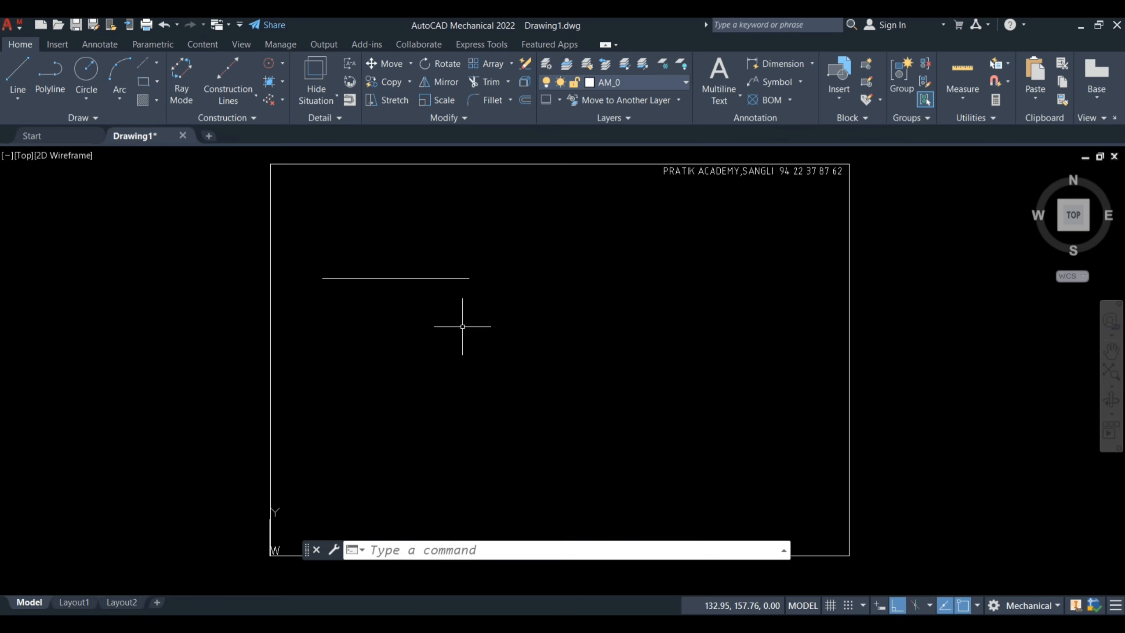
Draw four connected orthogonal lines below the first line, about 87 right, 61 down, 56 left and 42 up.
type("l")
key("Return")
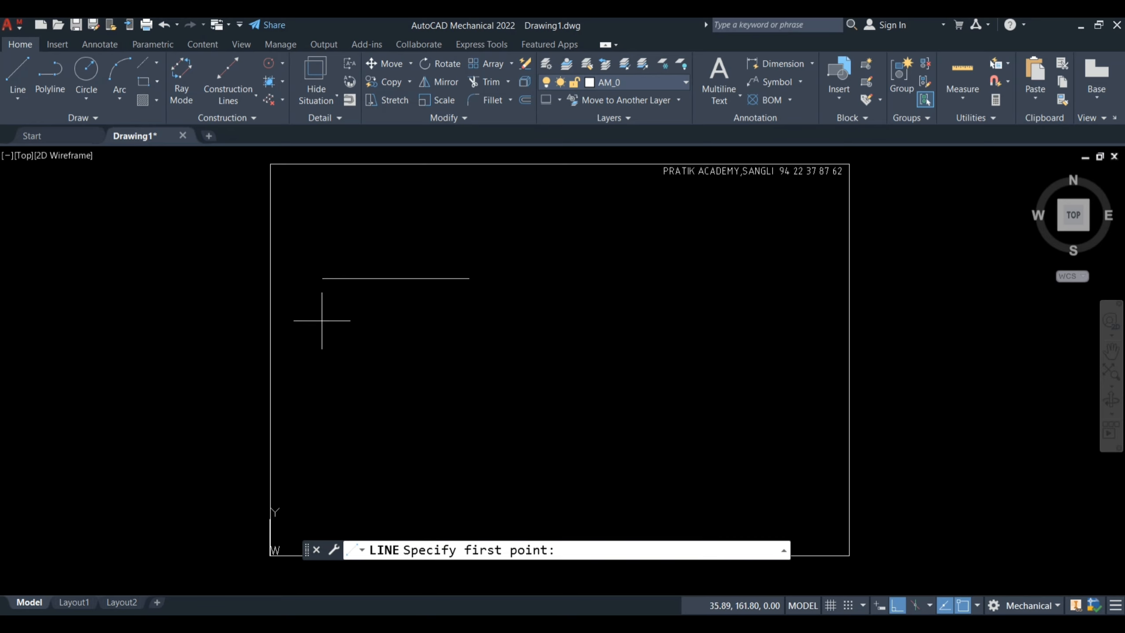
left_click(322, 320)
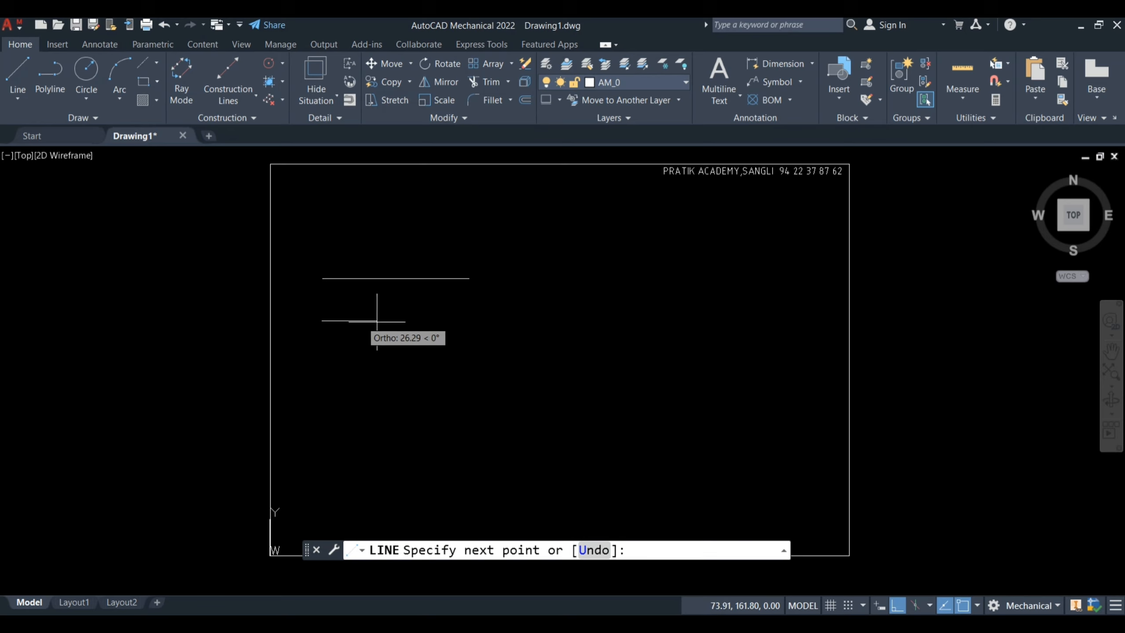
left_click(448, 320)
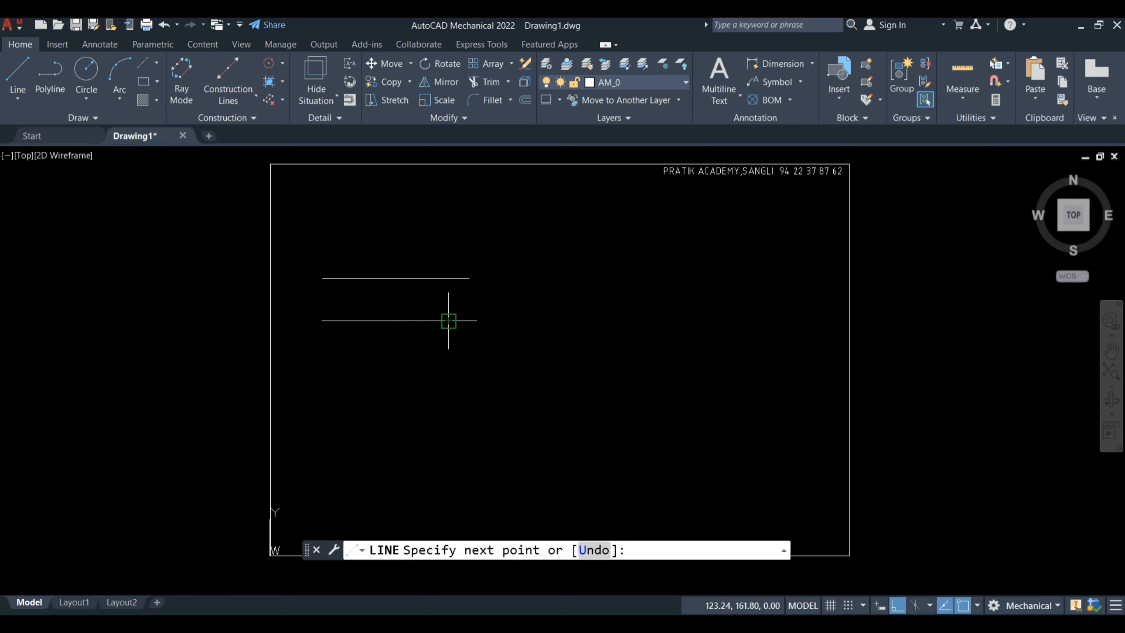
left_click(447, 409)
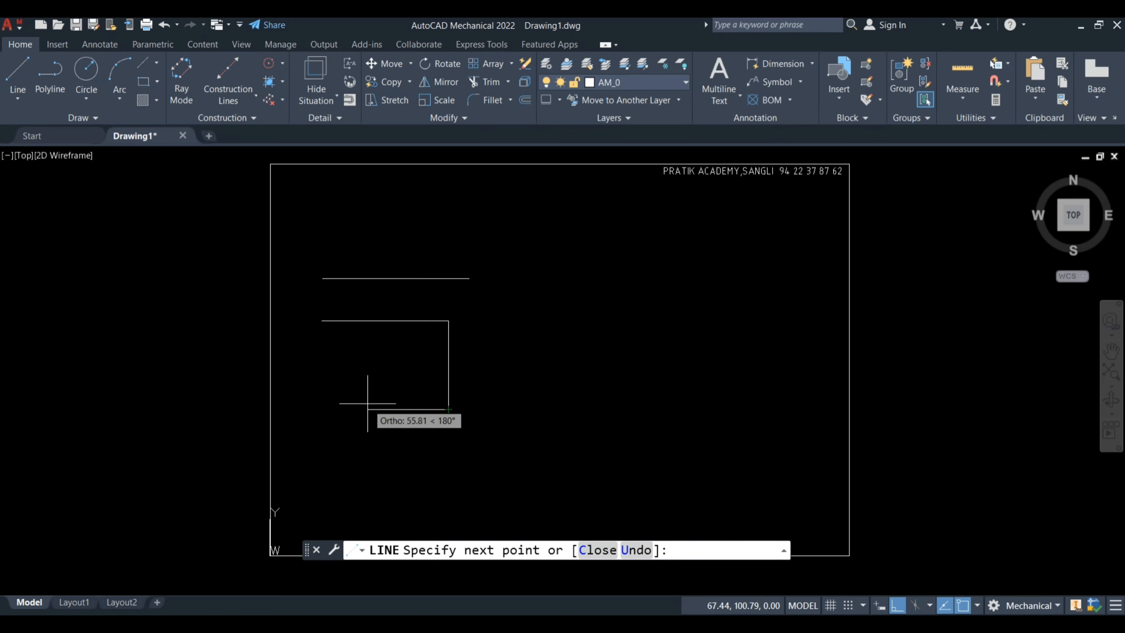
left_click(368, 407)
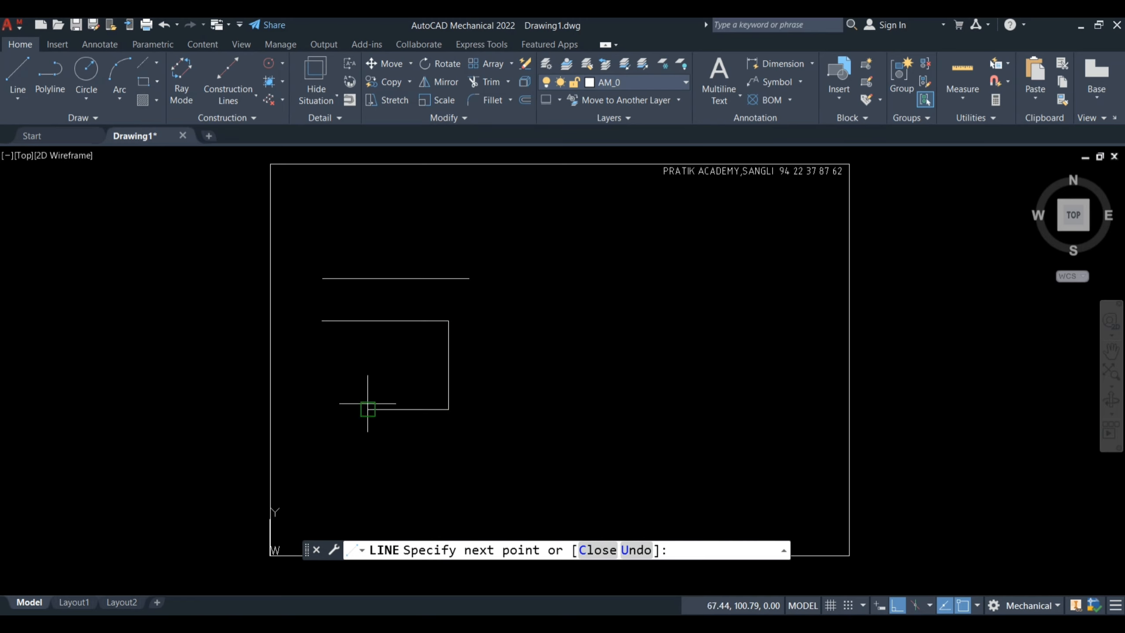
left_click(367, 349)
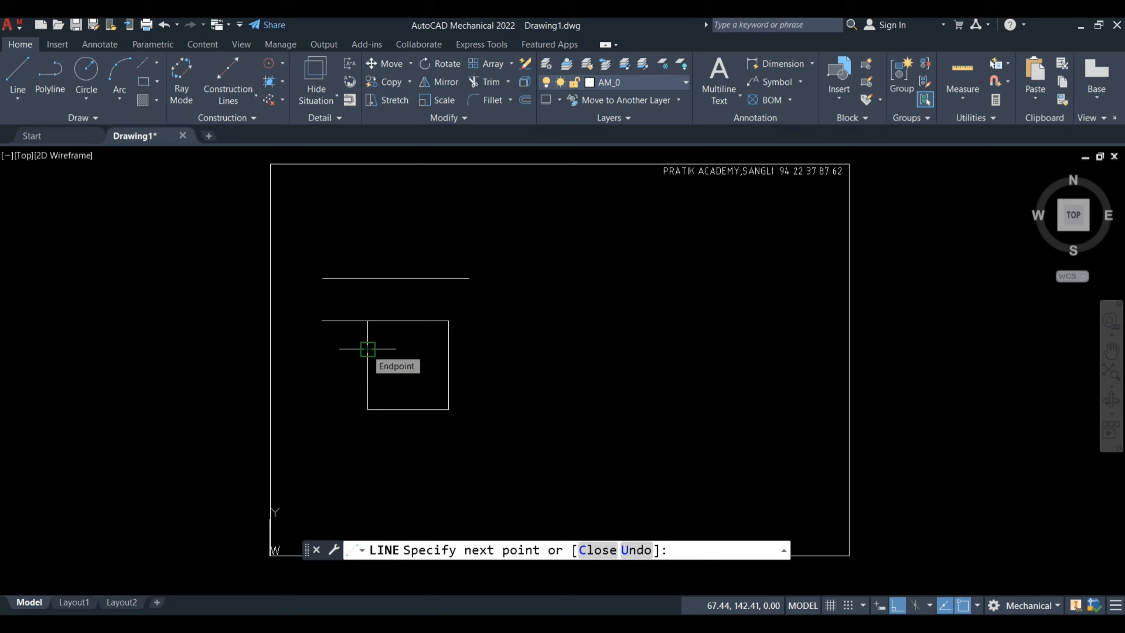
key("Return")
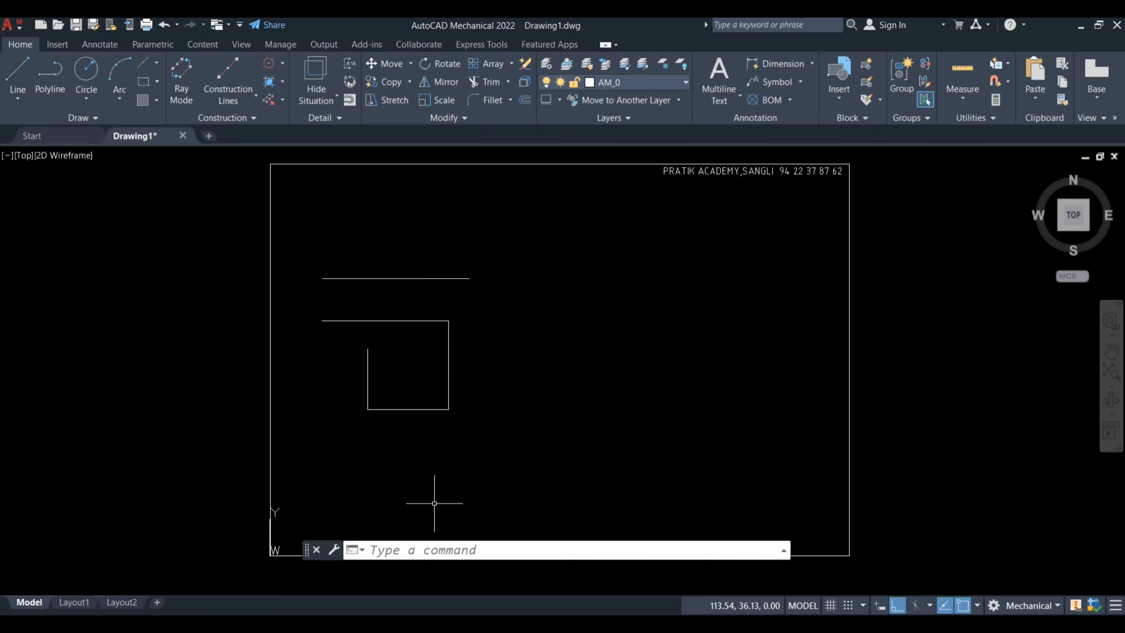
Draw a sloping line from absolute coordinates 100,50 to 200,90.
type("l")
key("Return")
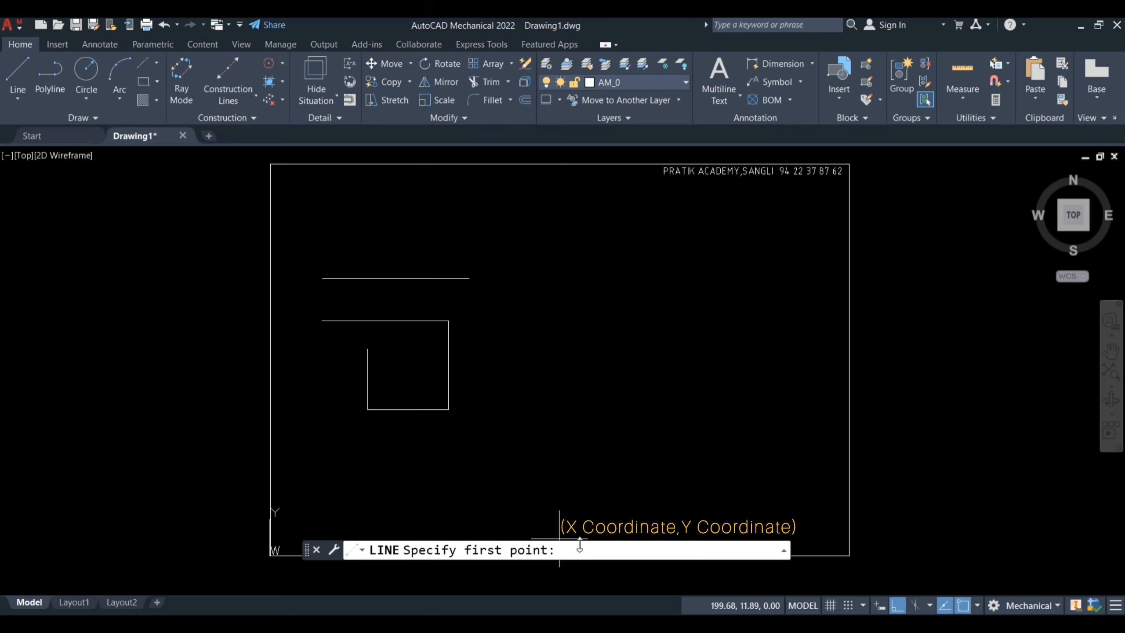
type("100,50")
key("Return")
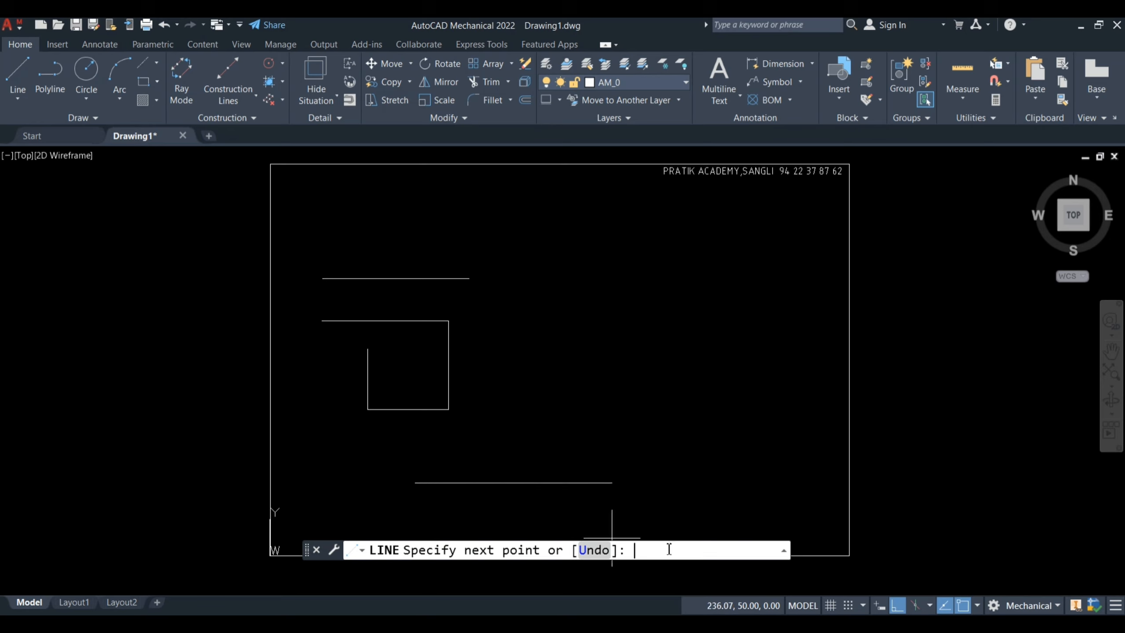
type("200,")
type("90")
key("Return")
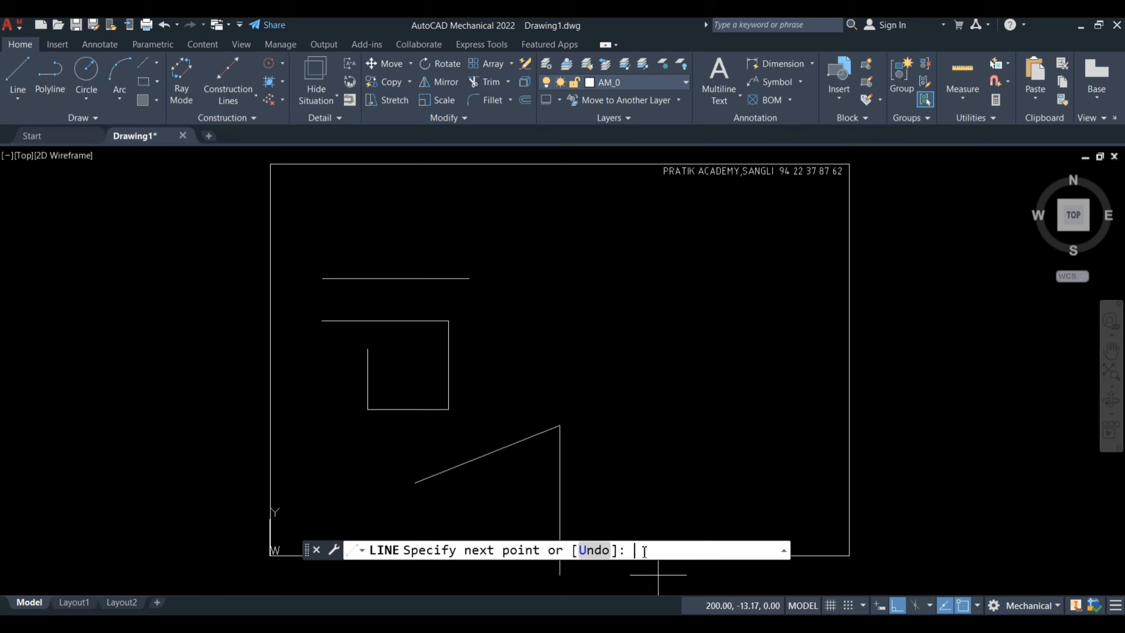
Continue the sloping line with segments to absolute points 200,150 and 250,150, and end the Line command.
type("200,")
type("150")
key("Return")
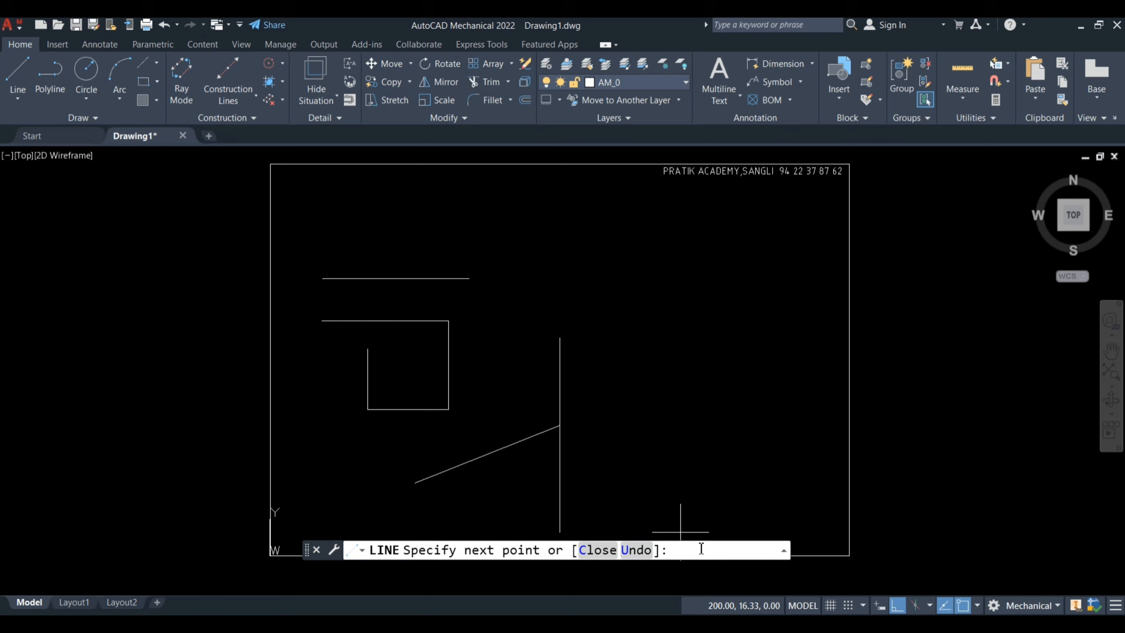
type("250,150")
key("Return")
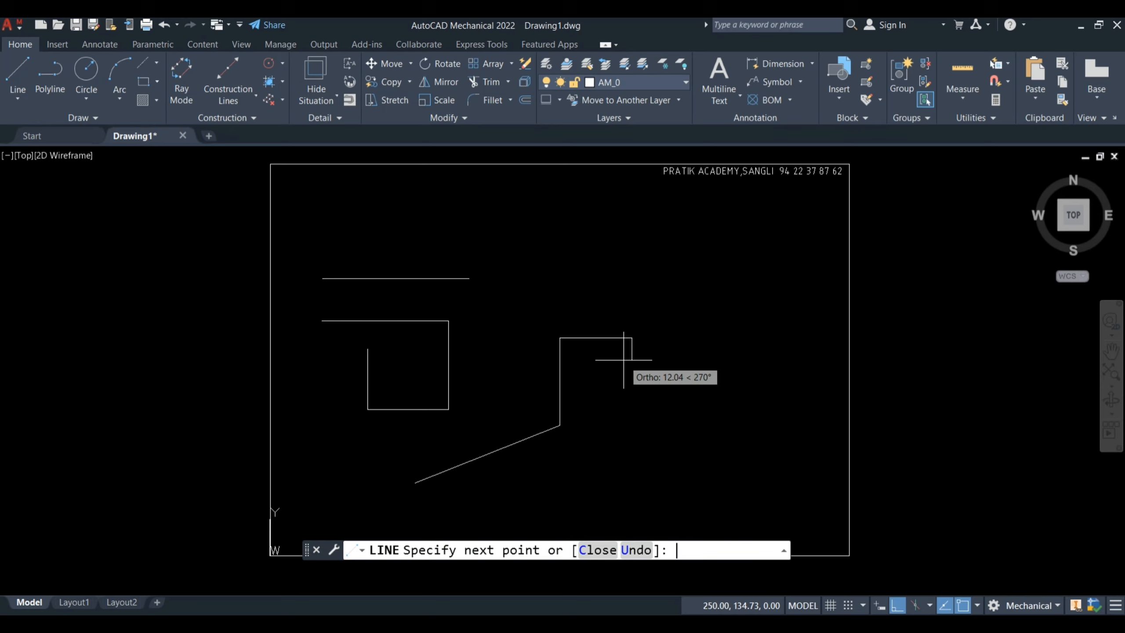
key("Escape")
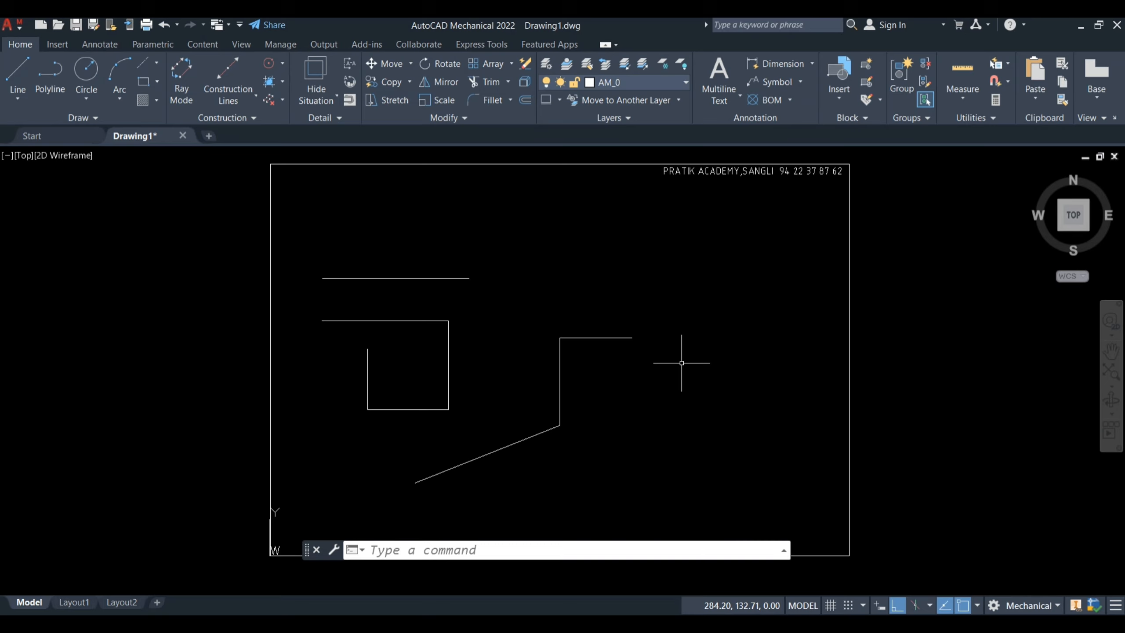
Draw four connected orthogonal lines in the right part of the frame, about 67 down, 45 right, 52 down and 66 left.
type("1")
key("Return")
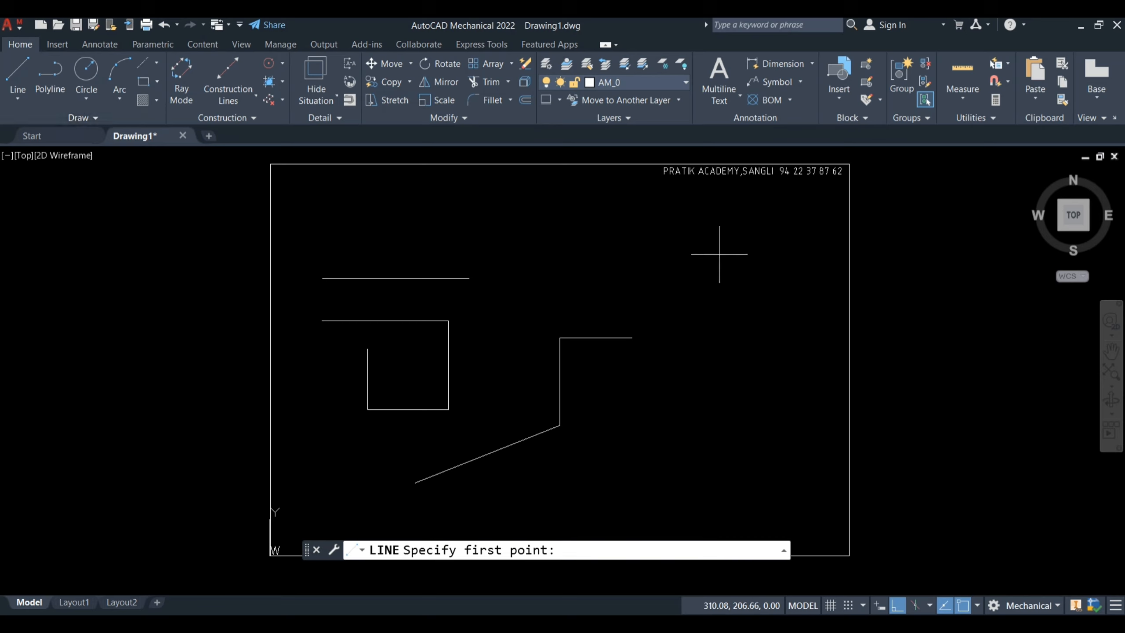
left_click(702, 229)
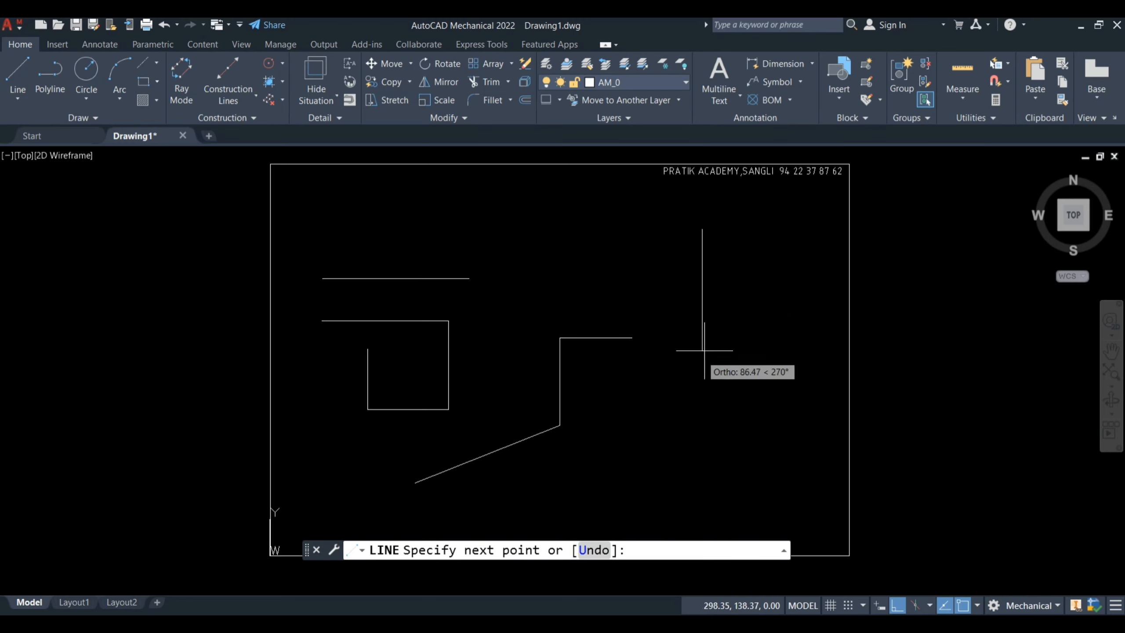
left_click(702, 328)
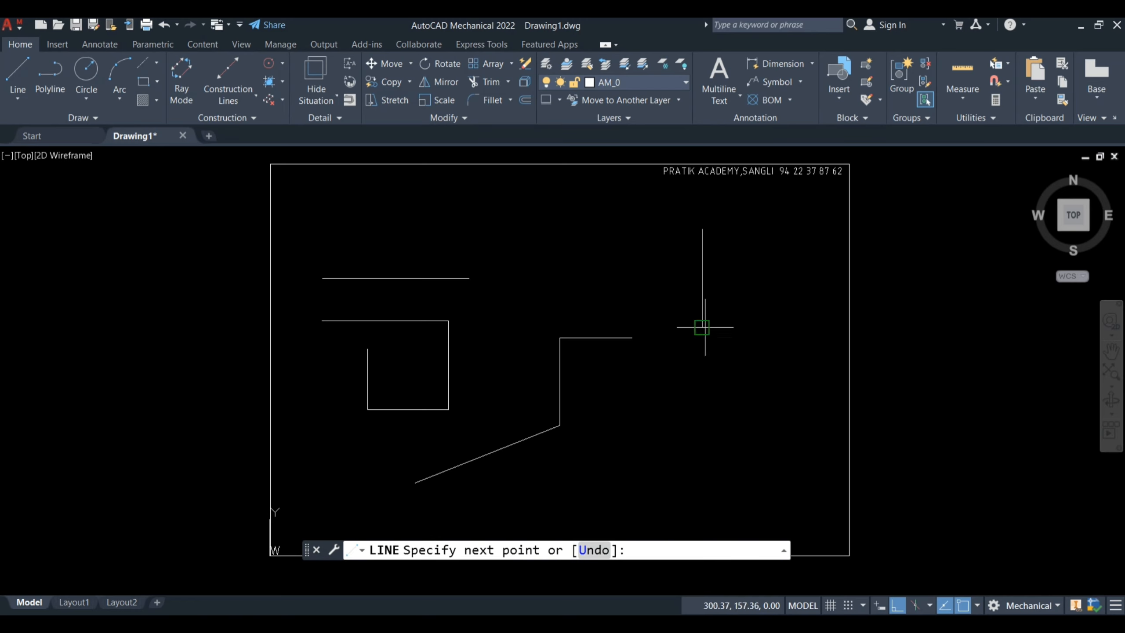
left_click(767, 328)
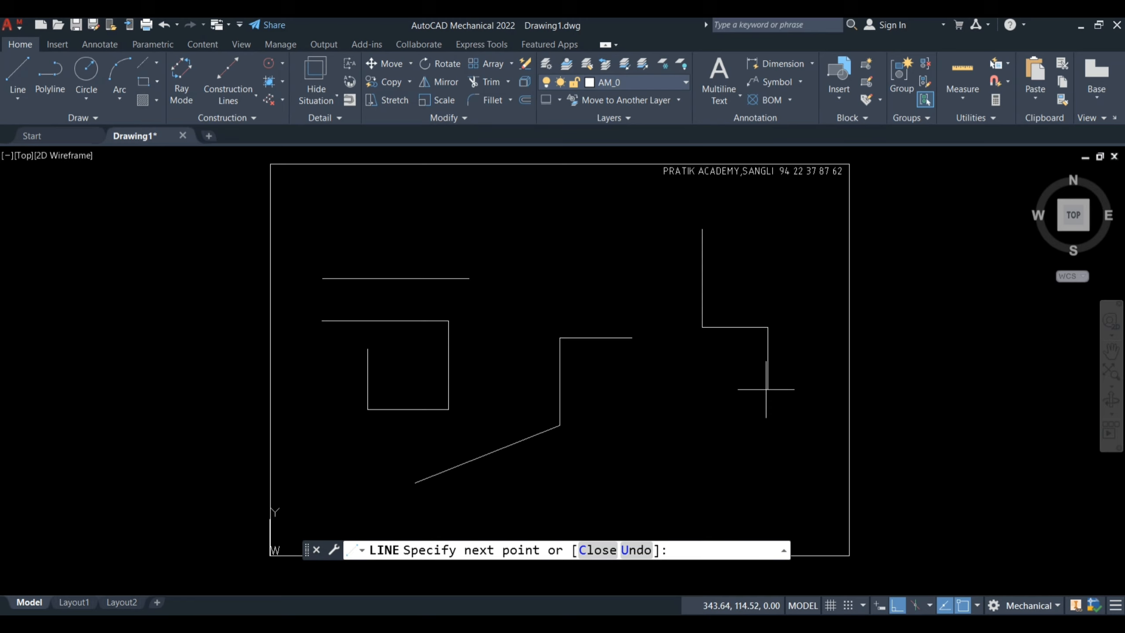
left_click(767, 402)
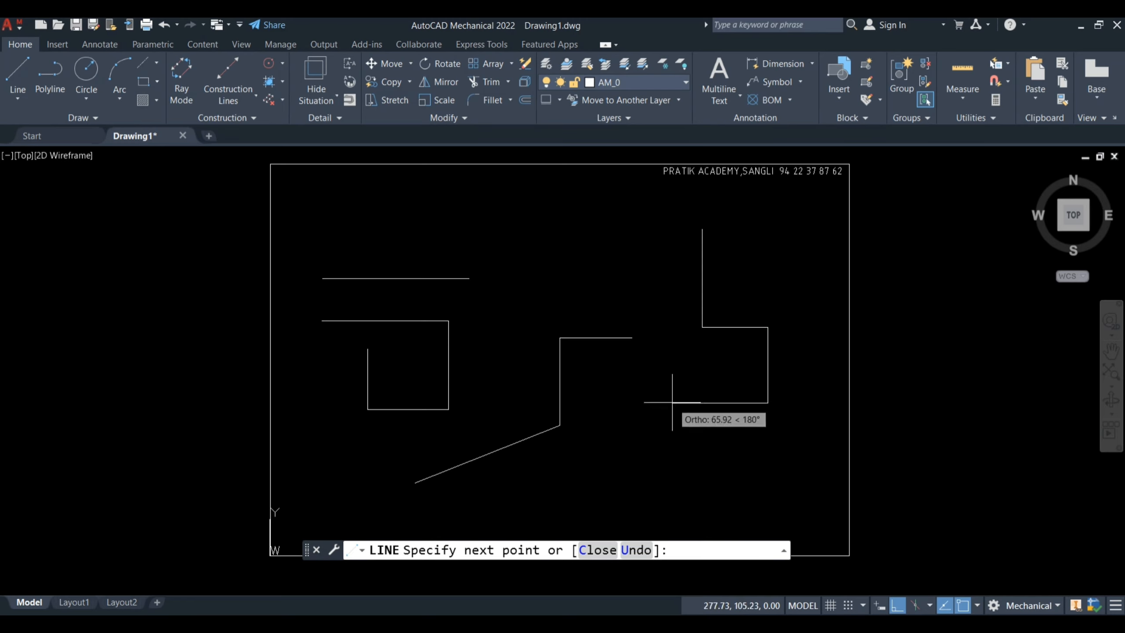
left_click(672, 403)
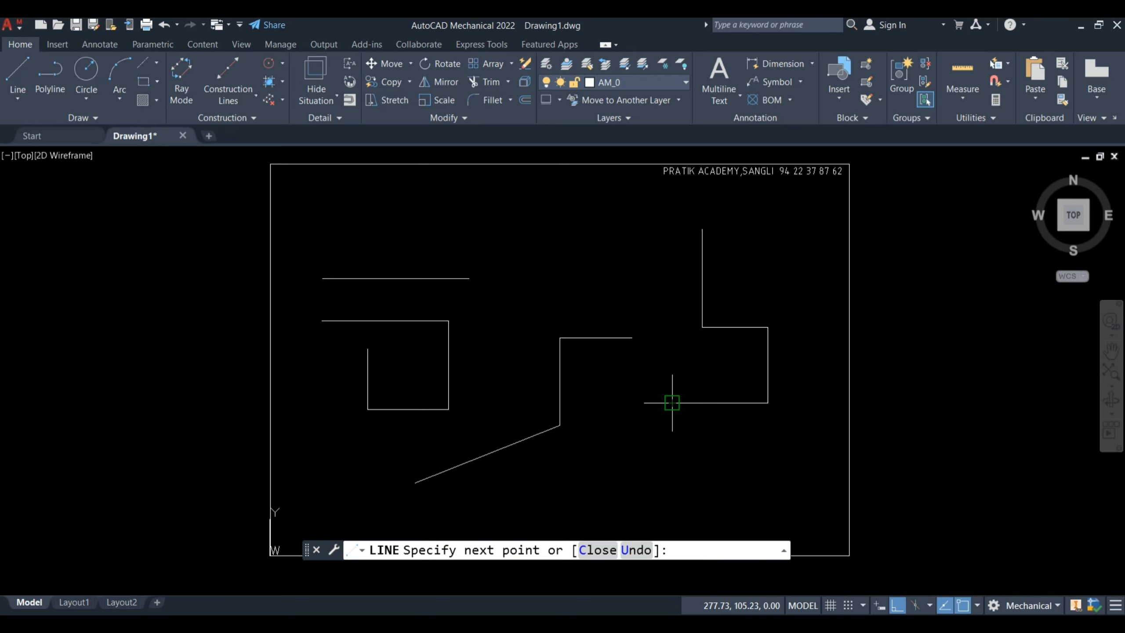
key("Return")
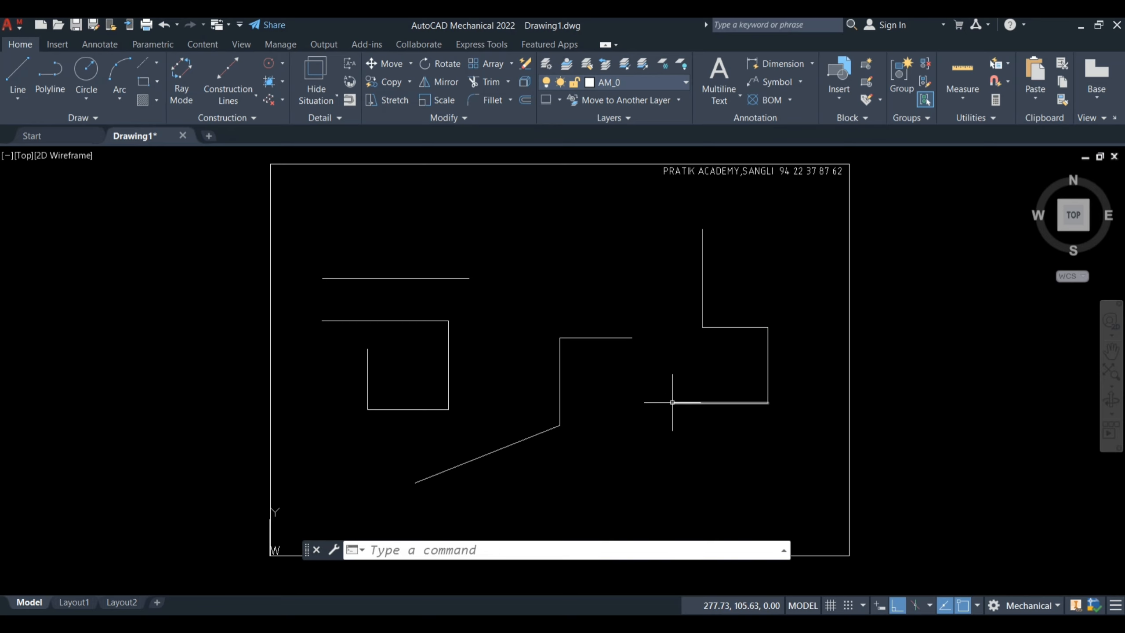